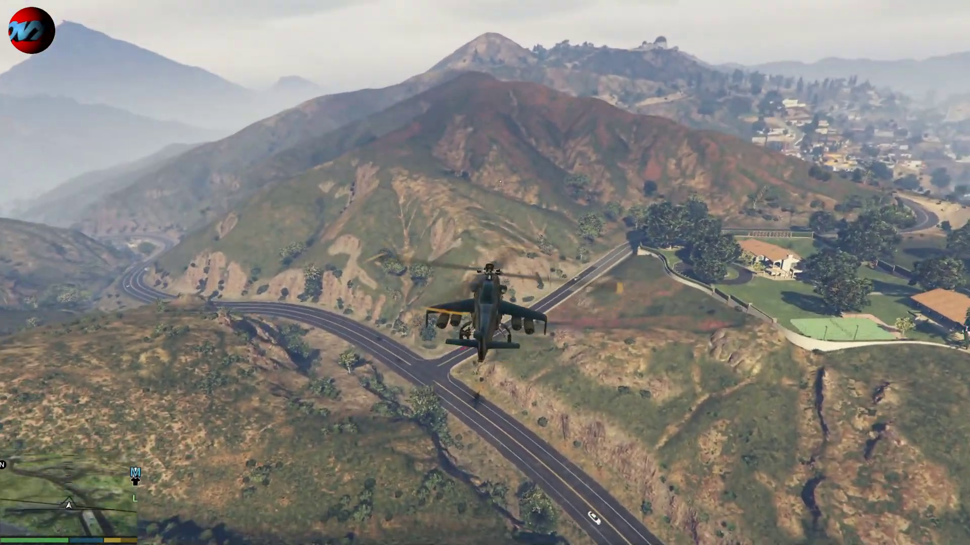
Open the in-game map, look through the satellite-style terrain and its points of interest, and return to the game
{"action": "key", "text": "Escape"}
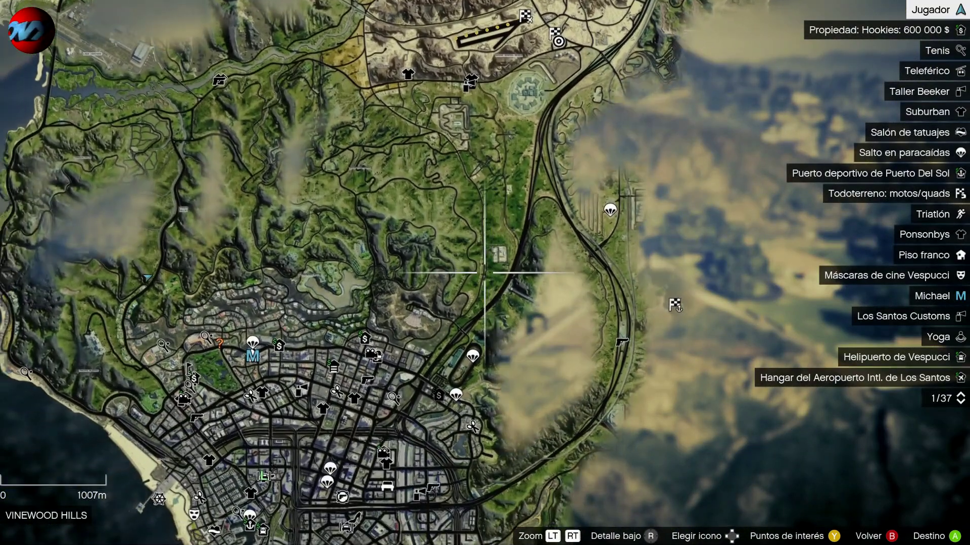
{"action": "key", "text": "Down"}
{"action": "key", "text": "Down"}
{"action": "key", "text": "Down"}
{"action": "key", "text": "Down"}
{"action": "key", "text": "Down"}
{"action": "key", "text": "Down"}
{"action": "key", "text": "Down"}
{"action": "key", "text": "Down"}
{"action": "key", "text": "Down"}
{"action": "key", "text": "Down"}
{"action": "key", "text": "Down"}
{"action": "key", "text": "Down"}
{"action": "key", "text": "Down"}
{"action": "key", "text": "Down"}
{"action": "key", "text": "Down"}
{"action": "key", "text": "Down"}
{"action": "key", "text": "Down"}
{"action": "key", "text": "Down"}
{"action": "key", "text": "Down"}
{"action": "key", "text": "Down"}
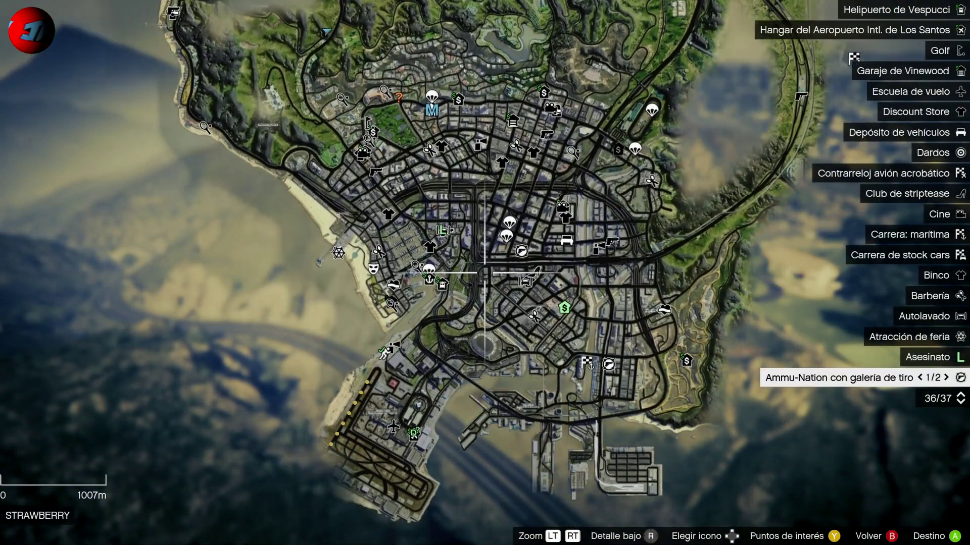
{"action": "key", "text": "Up"}
{"action": "key", "text": "Up"}
{"action": "key", "text": "Up"}
{"action": "key", "text": "Up"}
{"action": "key", "text": "Up"}
{"action": "key", "text": "Up"}
{"action": "key", "text": "Up"}
{"action": "key", "text": "Up"}
{"action": "key", "text": "Up"}
{"action": "key", "text": "Up"}
{"action": "key", "text": "Up"}
{"action": "key", "text": "Up"}
{"action": "key", "text": "Up"}
{"action": "key", "text": "Up"}
{"action": "key", "text": "Up"}
{"action": "key", "text": "Up"}
{"action": "key", "text": "Up"}
{"action": "key", "text": "Up"}
{"action": "key", "text": "Up"}
{"action": "key", "text": "Up"}
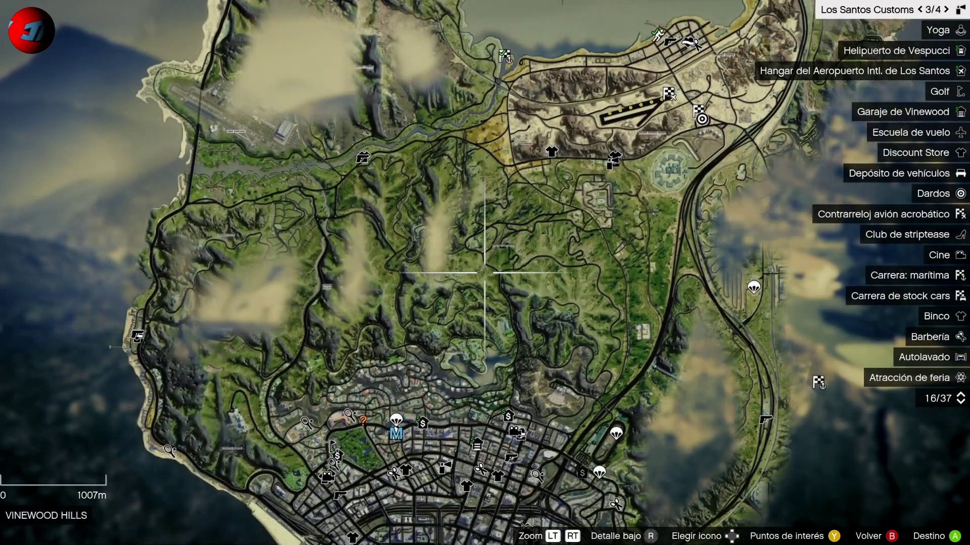
{"action": "key", "text": "Escape"}
{"action": "key", "text": "Escape"}
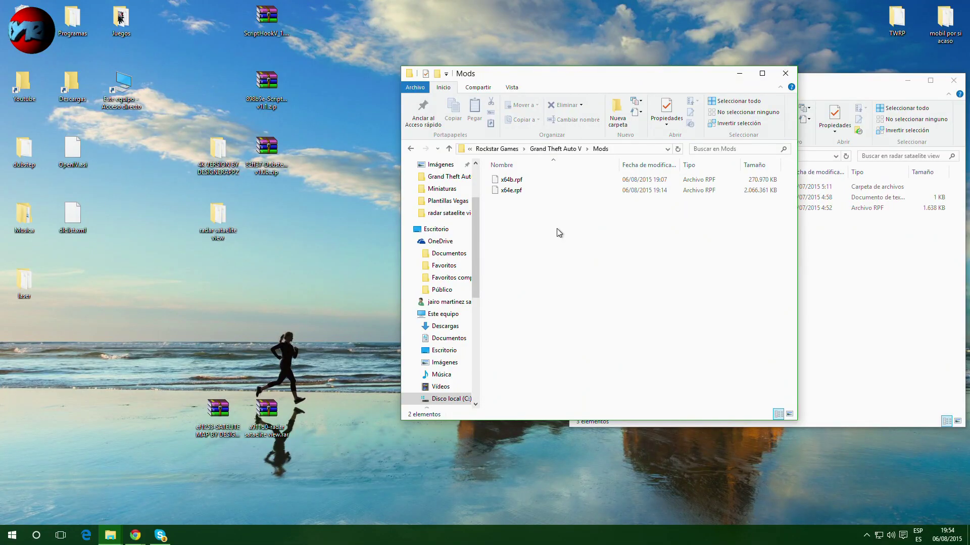
Examine the Grand Theft Auto V folder and its Mods subfolder, checking which RPF files each one contains
{"action": "left_click", "coordinate": [410, 148]}
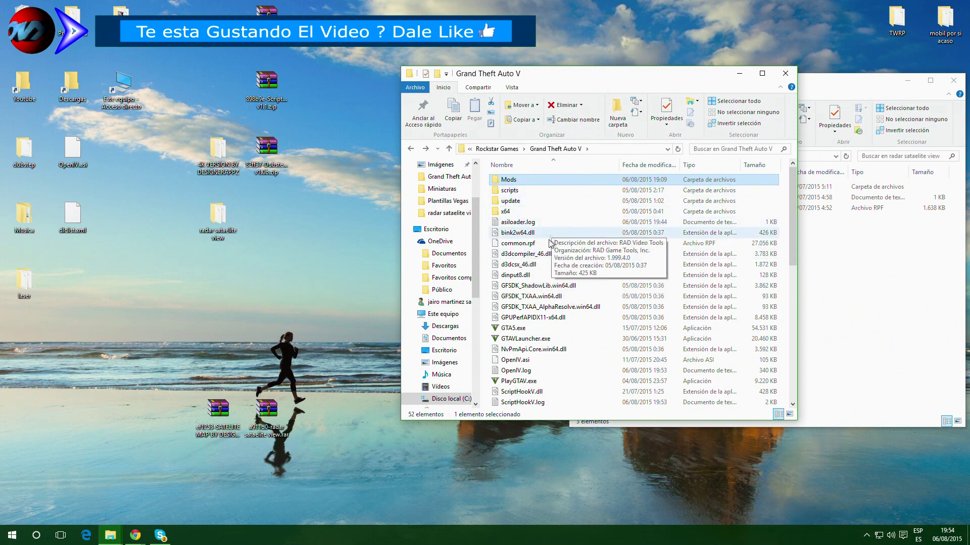
{"action": "mouse_move", "coordinate": [544, 245]}
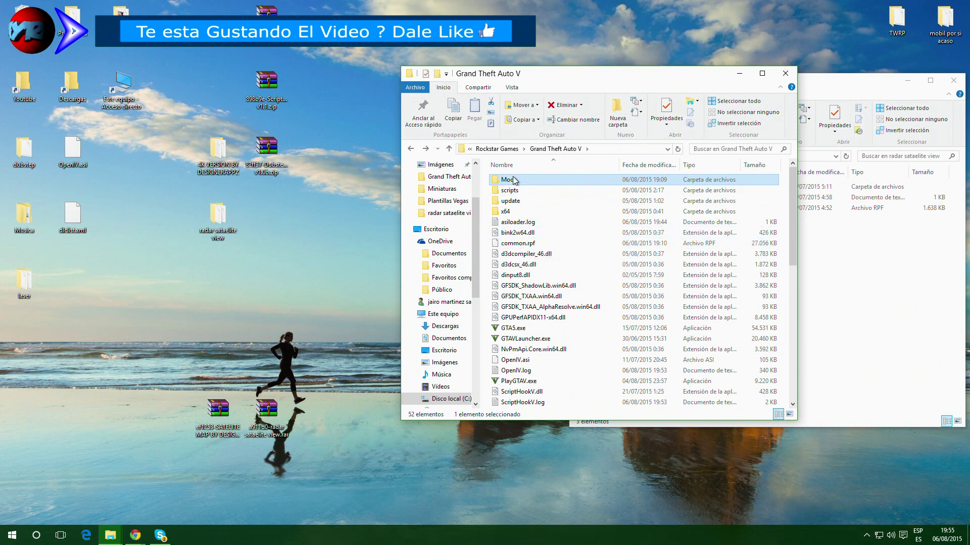
{"action": "mouse_move", "coordinate": [515, 180]}
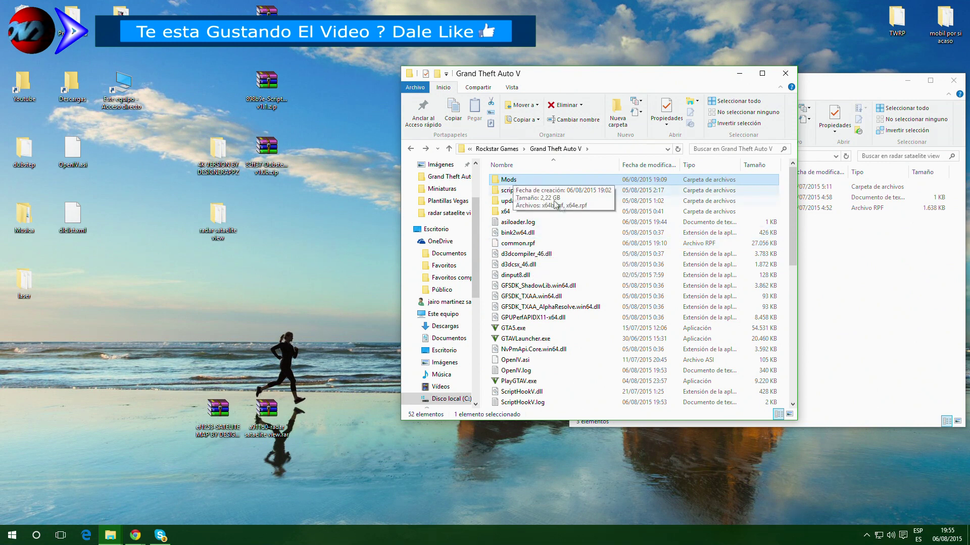
{"action": "double_click", "coordinate": [535, 180]}
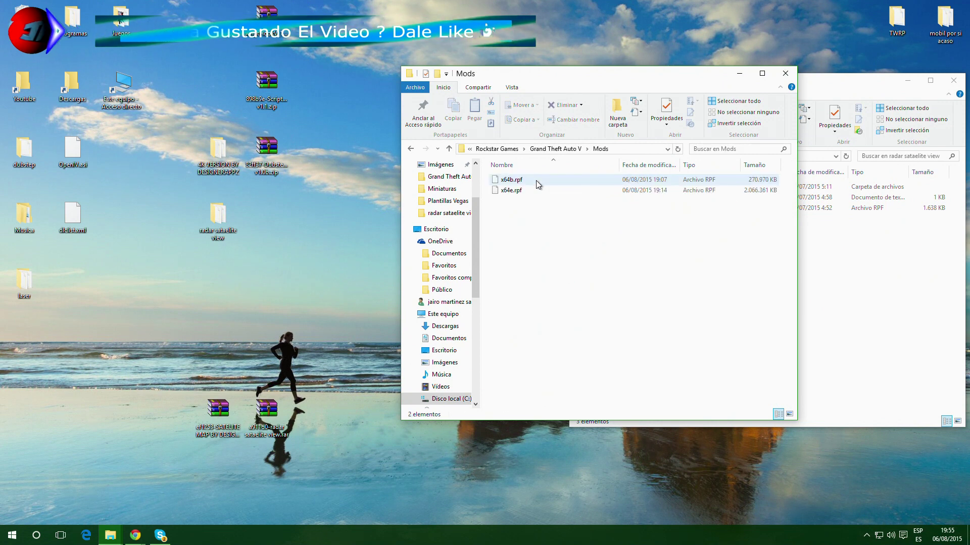
{"action": "left_click", "coordinate": [411, 147]}
{"action": "scroll", "coordinate": [543, 328], "scroll_direction": "down", "scroll_amount": 10}
{"action": "scroll", "coordinate": [543, 328], "scroll_direction": "up", "scroll_amount": 10}
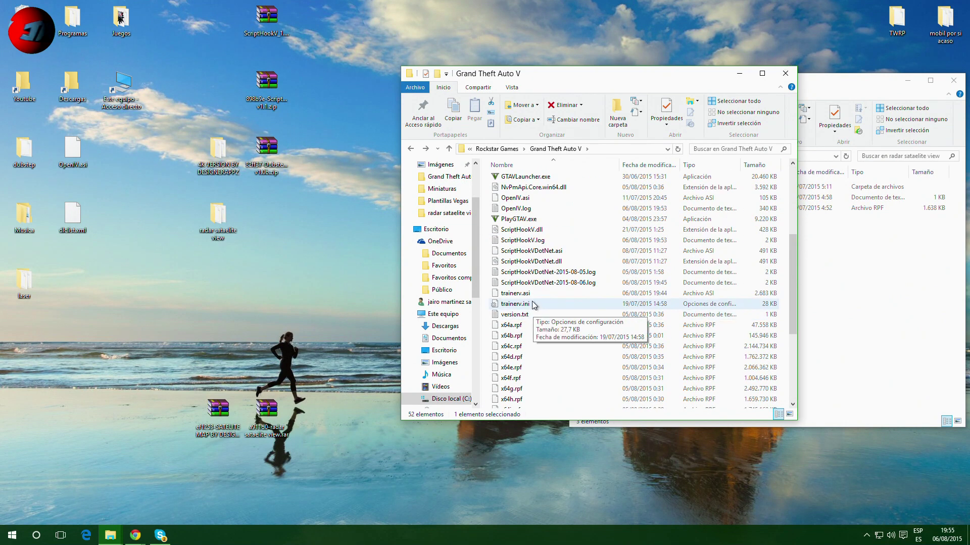
{"action": "double_click", "coordinate": [517, 181]}
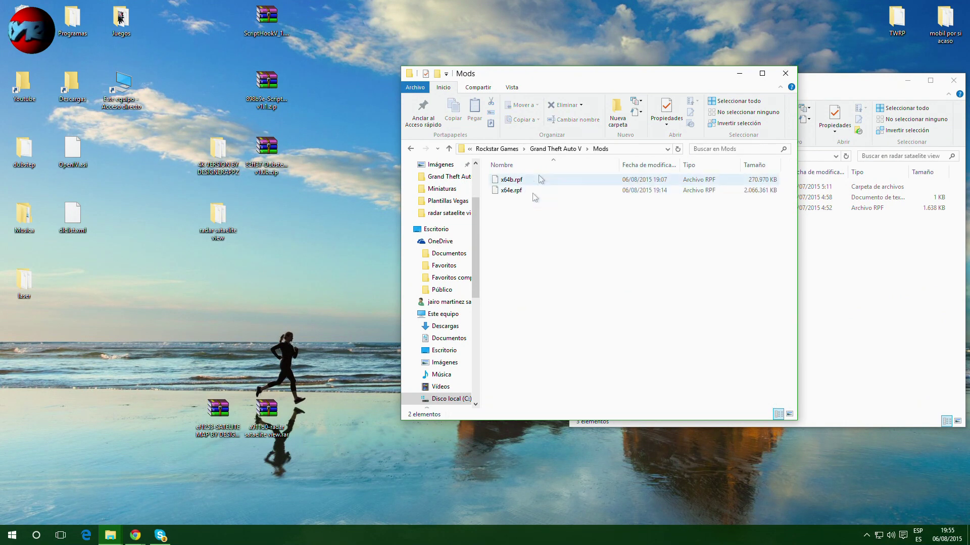
{"action": "left_click", "coordinate": [411, 149]}
{"action": "scroll", "coordinate": [535, 324], "scroll_direction": "down", "scroll_amount": 10}
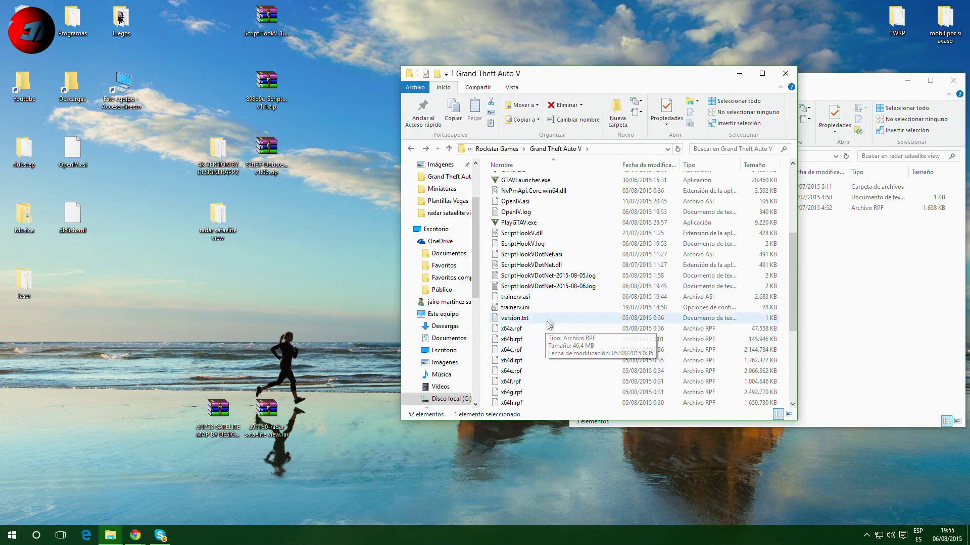
{"action": "scroll", "coordinate": [539, 323], "scroll_direction": "up", "scroll_amount": 5}
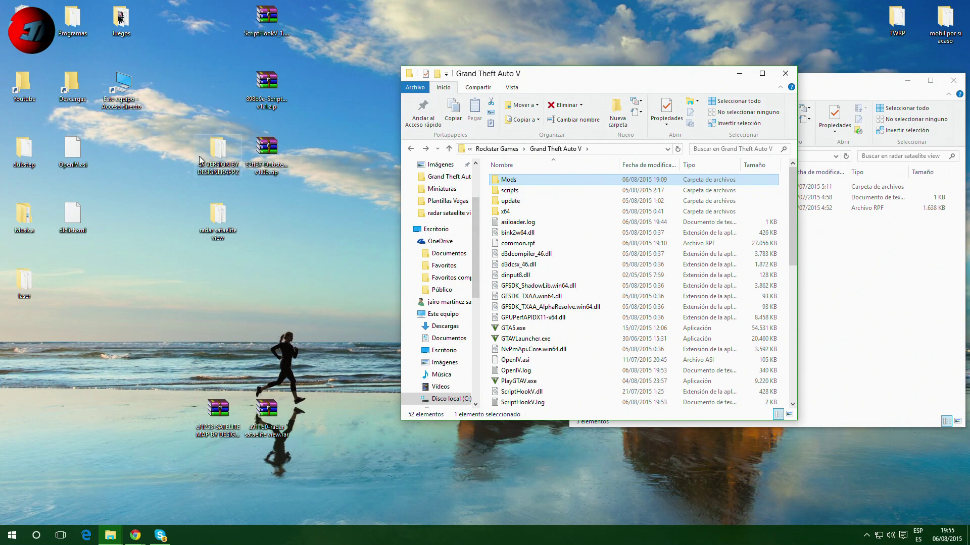
View the contents of the downloaded SATELITE MAP BY DESIGNERAPPZ and radar sataelite view archives, closing the radar archive
{"action": "left_click", "coordinate": [232, 418]}
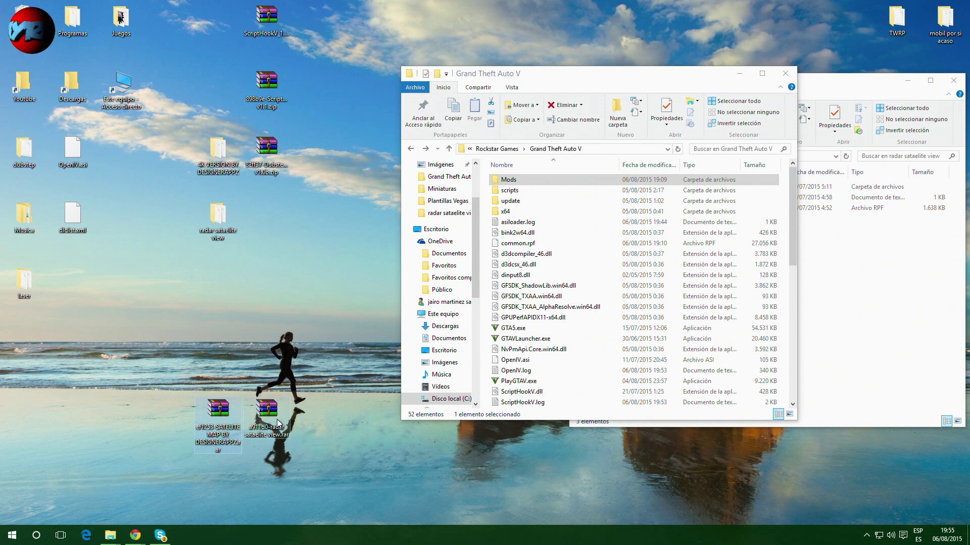
{"action": "double_click", "coordinate": [258, 422]}
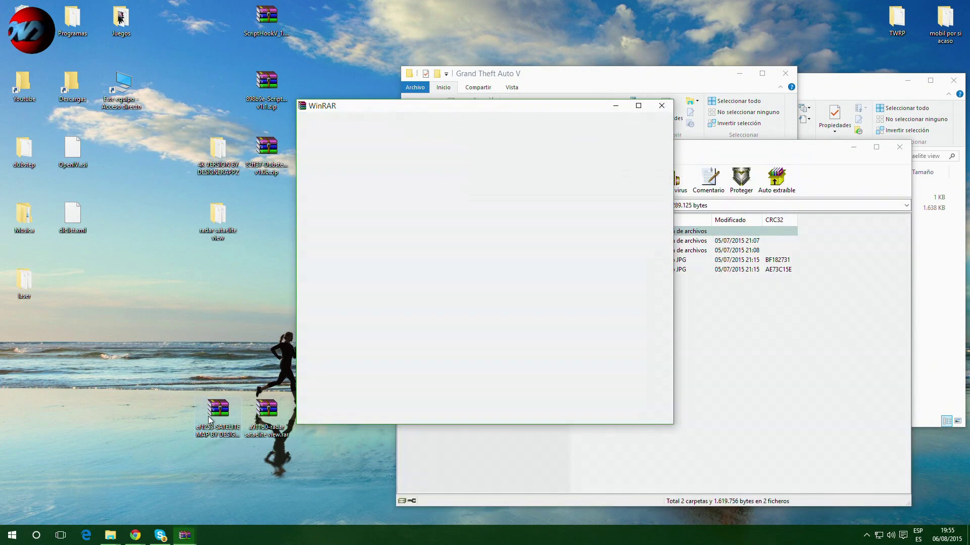
{"action": "left_click", "coordinate": [661, 105]}
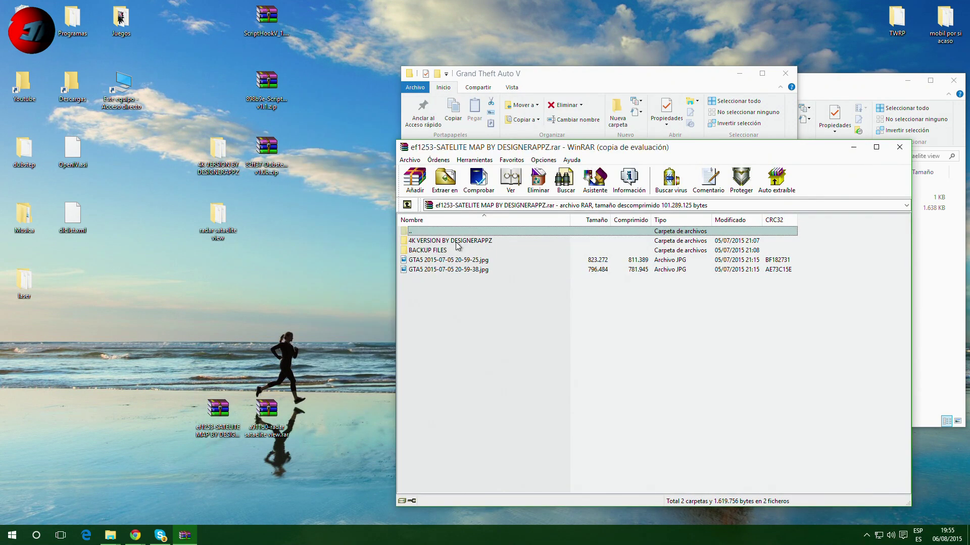
{"action": "double_click", "coordinate": [266, 410]}
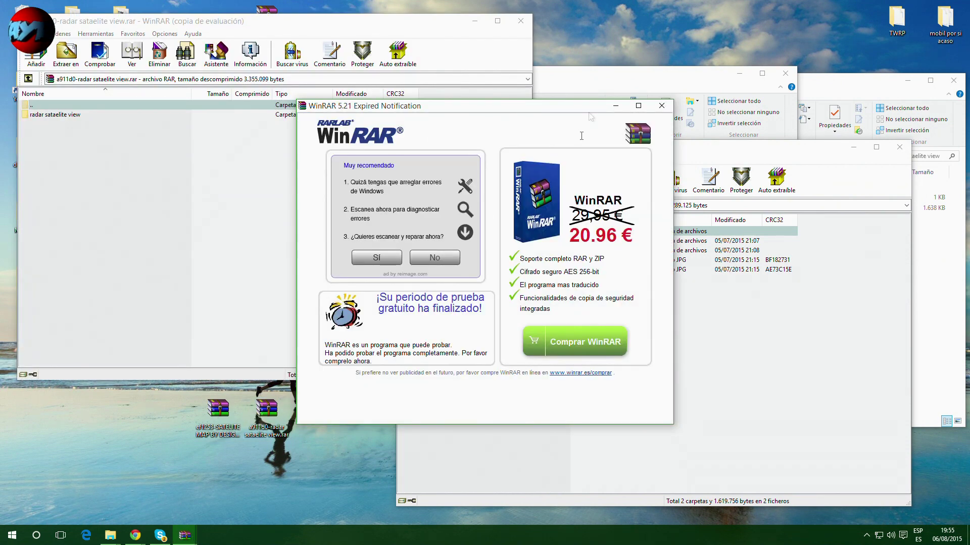
{"action": "left_click", "coordinate": [661, 105]}
{"action": "left_click_drag", "start_coordinate": [422, 23], "coordinate": [431, 159]}
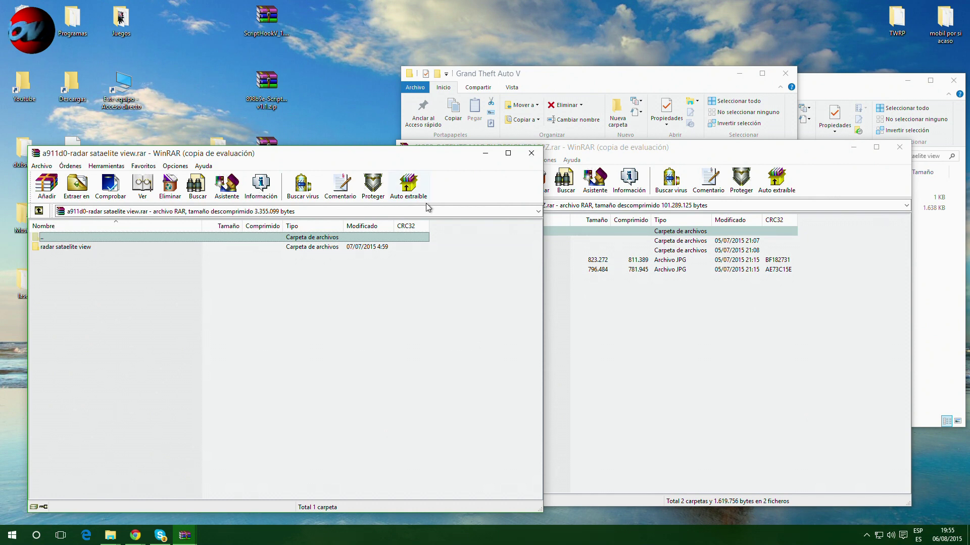
{"action": "left_click", "coordinate": [524, 156]}
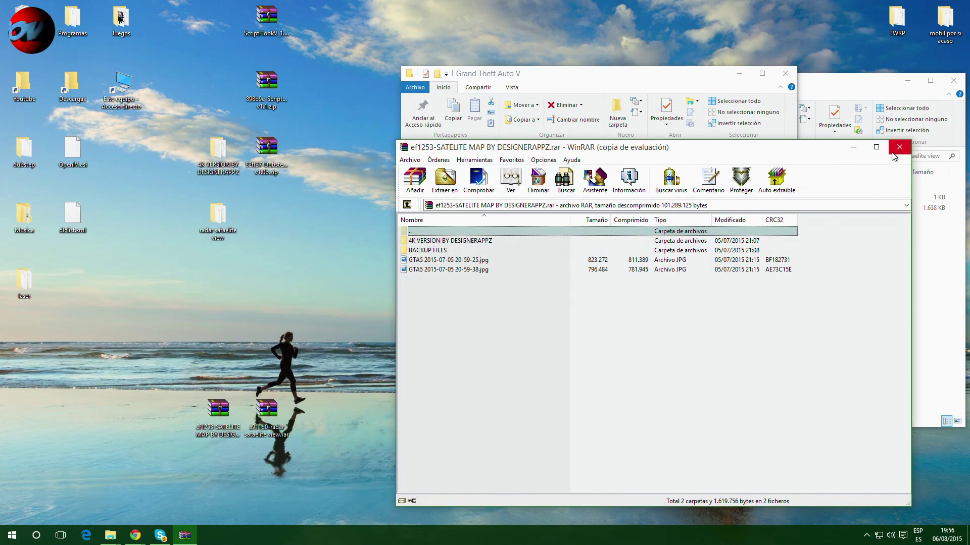
Point out the BACKUP FILES folder in the satellite map archive and close the archive
{"action": "left_click", "coordinate": [440, 250]}
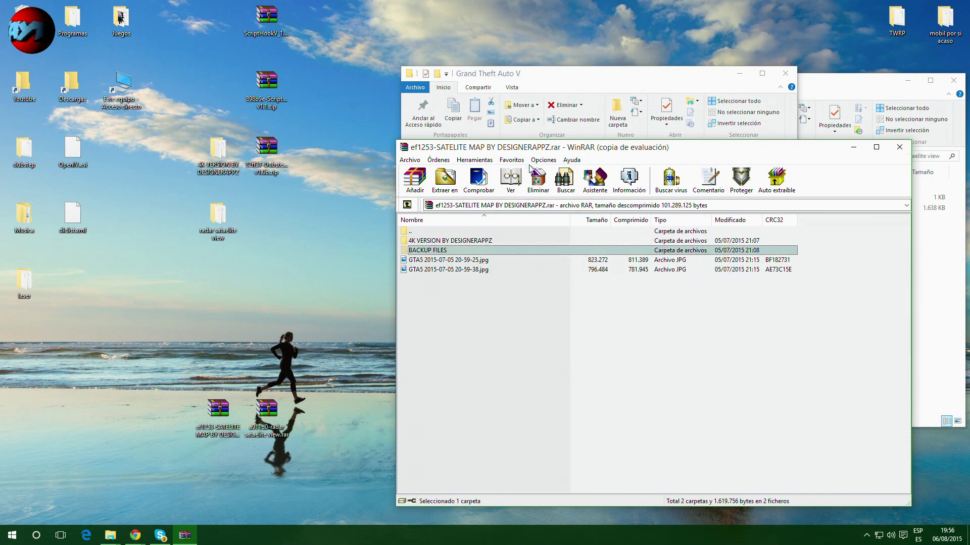
{"action": "left_click_drag", "start_coordinate": [753, 152], "coordinate": [568, 179]}
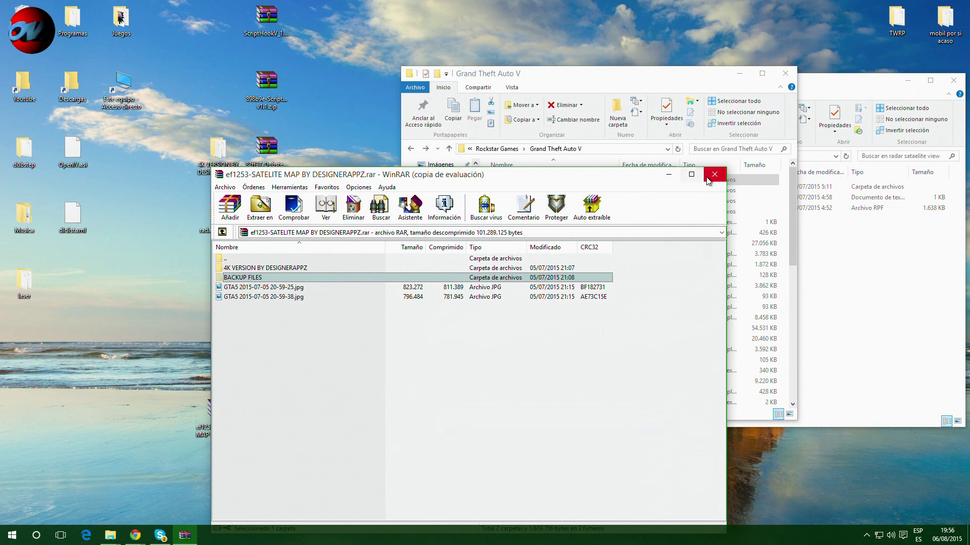
{"action": "left_click", "coordinate": [714, 175]}
Reposition the two extracted mod folders on the desktop and open the 4K VERSION BY DESIGNERAPPZ folder to check its map files
{"action": "left_click_drag", "start_coordinate": [182, 320], "coordinate": [190, 216]}
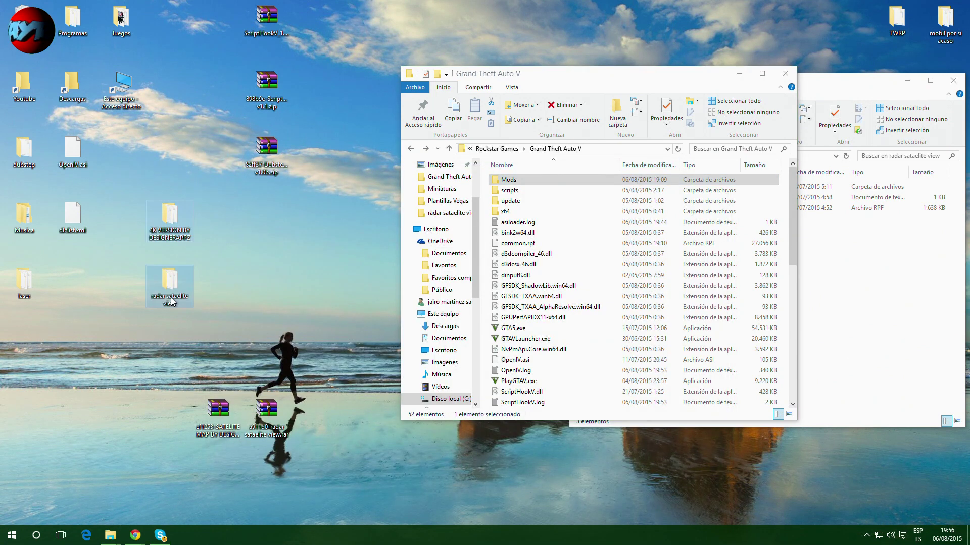
{"action": "left_click", "coordinate": [202, 246]}
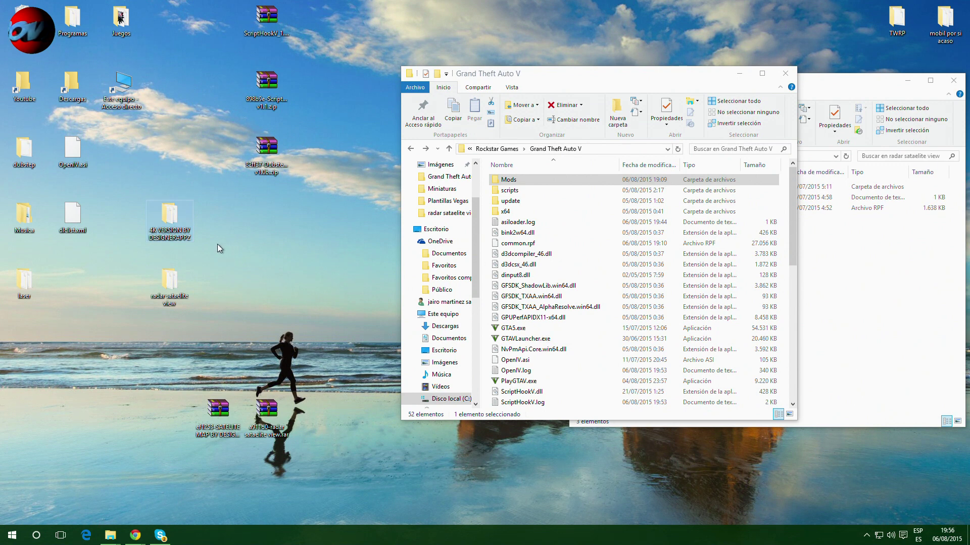
{"action": "double_click", "coordinate": [169, 222]}
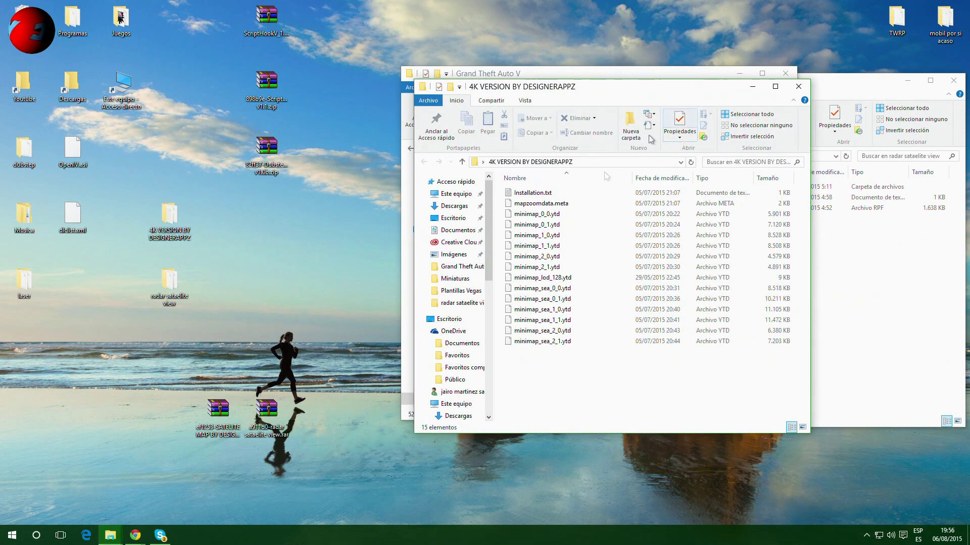
{"action": "left_click_drag", "start_coordinate": [624, 392], "coordinate": [537, 202]}
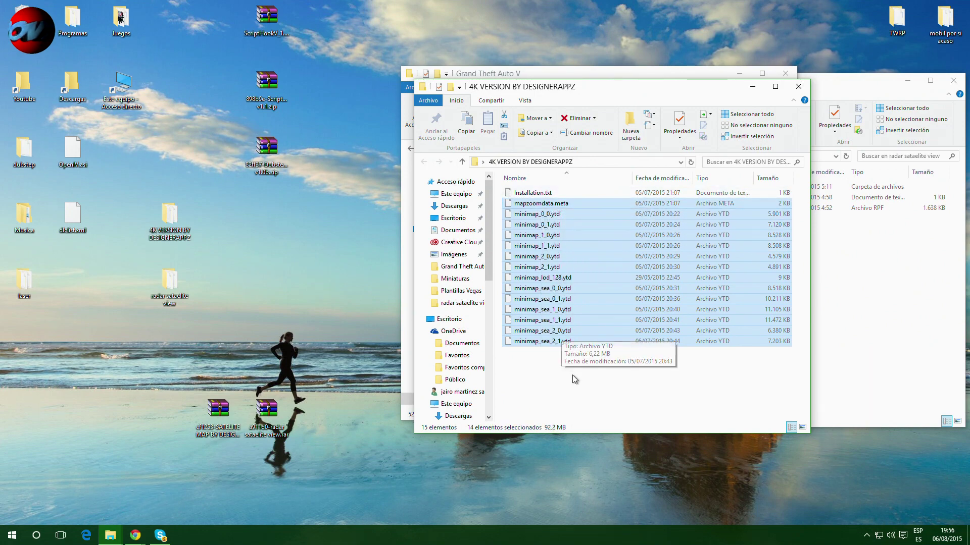
{"action": "left_click", "coordinate": [575, 380]}
Open Installation.txt beside the Grand Theft Auto V folder window and close the 4K VERSION BY DESIGNERAPPZ folder
{"action": "double_click", "coordinate": [534, 192]}
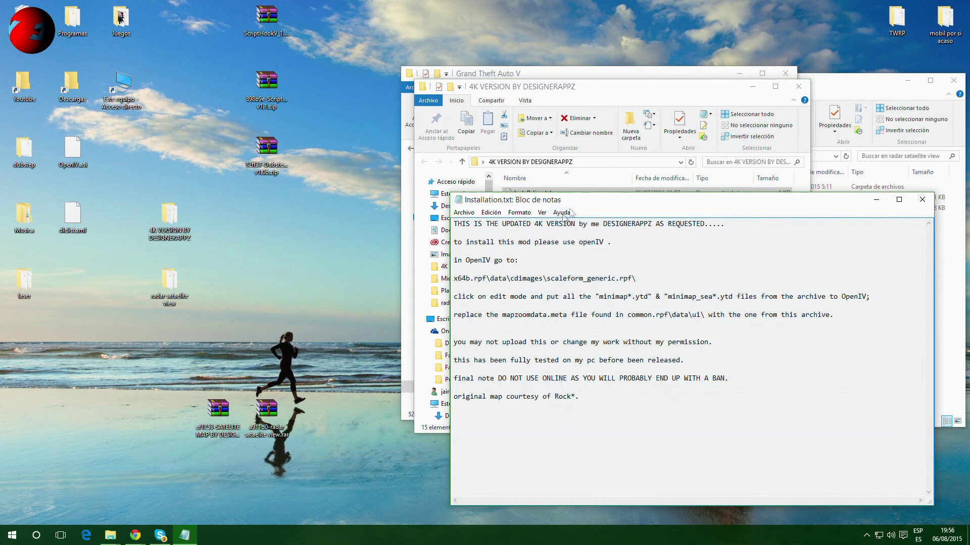
{"action": "left_click_drag", "start_coordinate": [593, 204], "coordinate": [148, 118]}
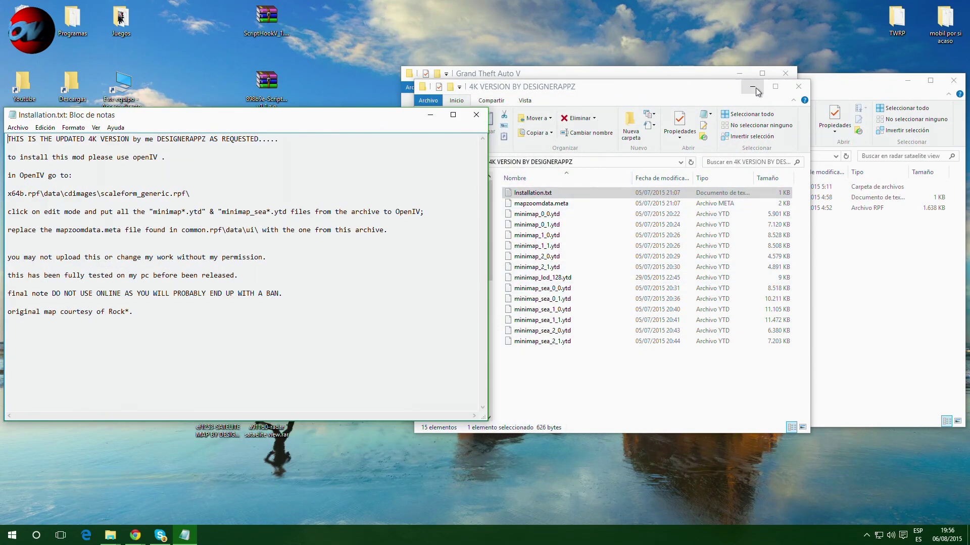
{"action": "left_click", "coordinate": [798, 87]}
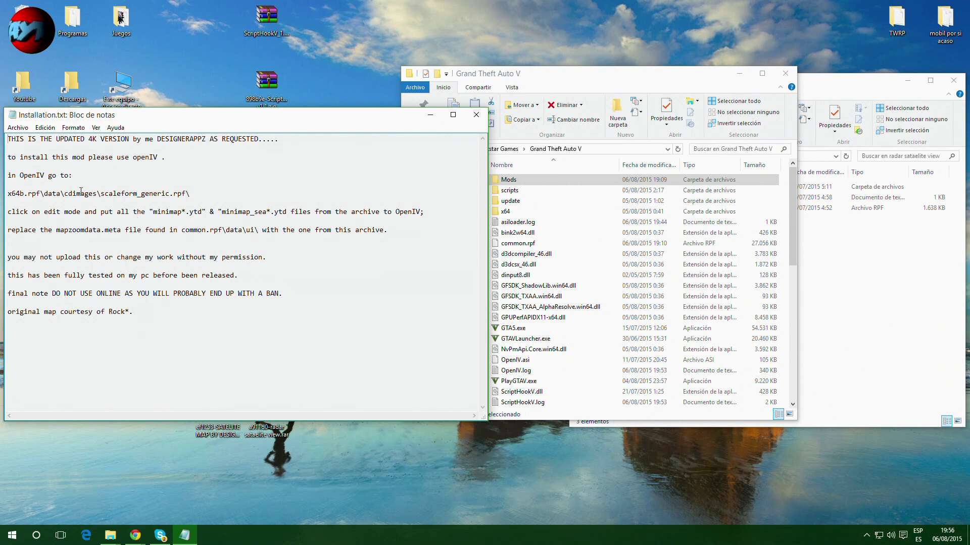
Open the Mods folder and select its x64b.rpf file
{"action": "left_click", "coordinate": [515, 191]}
{"action": "double_click", "coordinate": [509, 181]}
{"action": "left_click", "coordinate": [511, 181]}
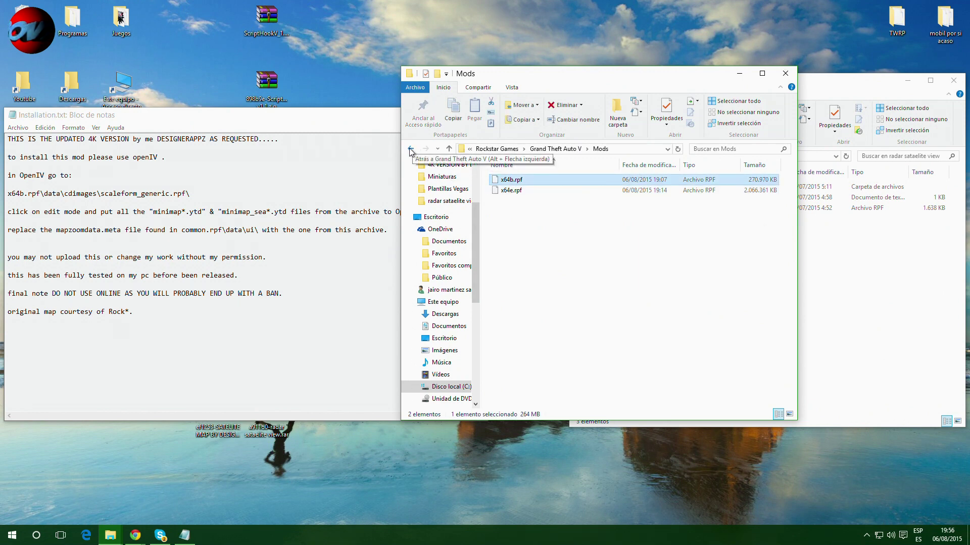
Return to the Grand Theft Auto V folder, locate the original x64b.rpf, and look over the folder's other files
{"action": "left_click", "coordinate": [410, 149]}
{"action": "scroll", "coordinate": [548, 331], "scroll_direction": "down", "scroll_amount": 3}
{"action": "scroll", "coordinate": [548, 331], "scroll_direction": "down", "scroll_amount": 3}
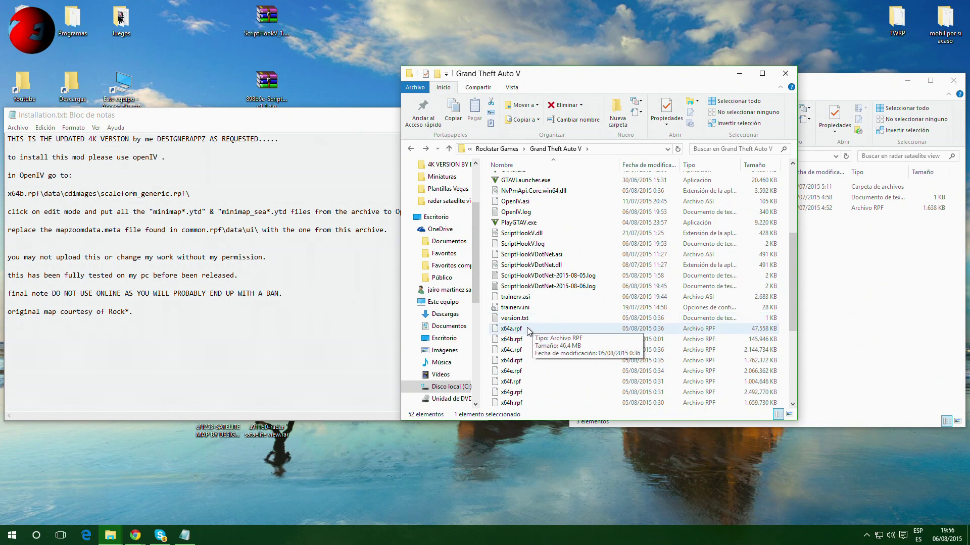
{"action": "left_click", "coordinate": [510, 339]}
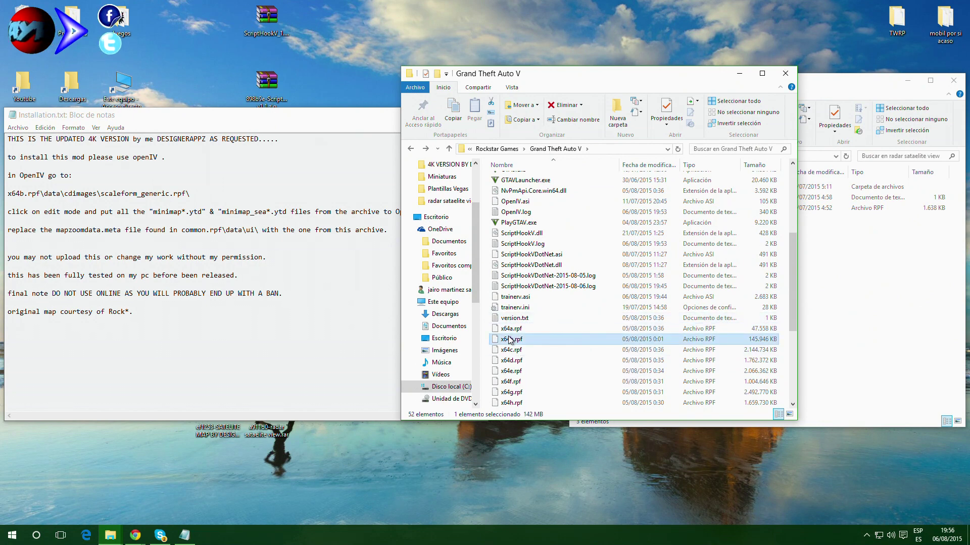
{"action": "scroll", "coordinate": [514, 343], "scroll_direction": "up", "scroll_amount": 5}
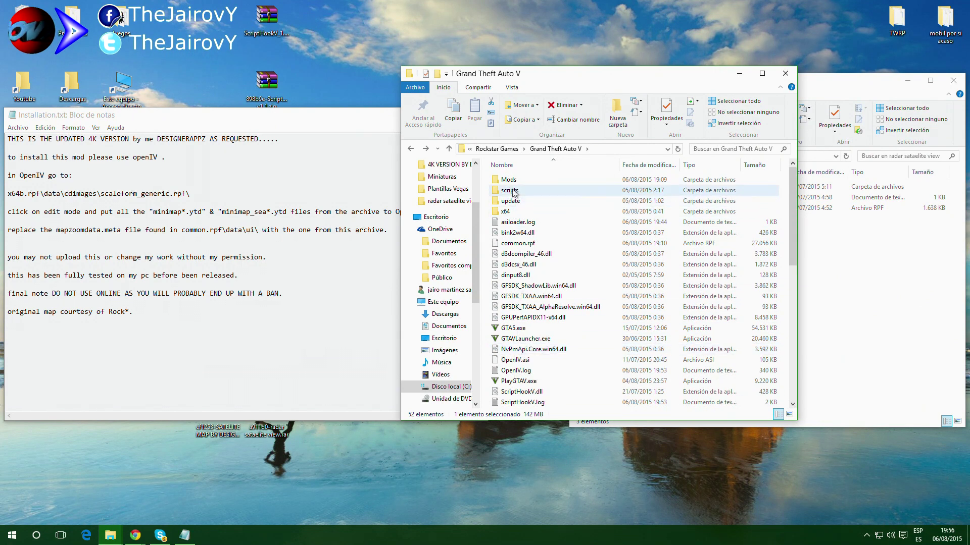
{"action": "mouse_move", "coordinate": [509, 187]}
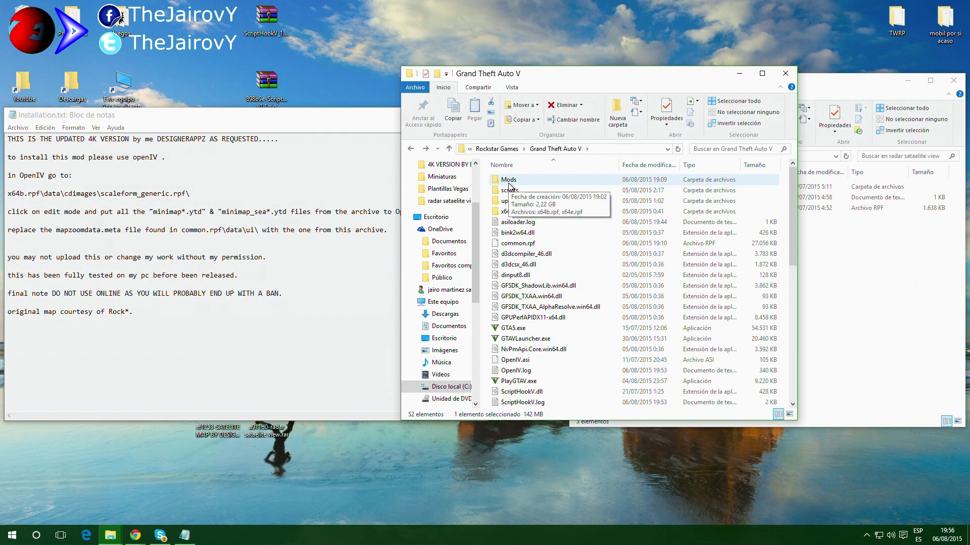
{"action": "scroll", "coordinate": [521, 238], "scroll_direction": "down", "scroll_amount": 2}
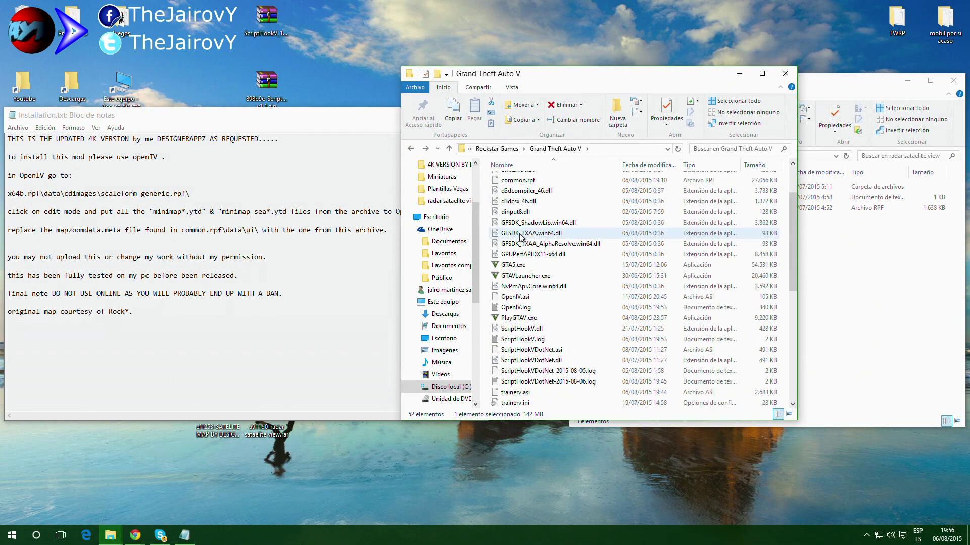
{"action": "mouse_move", "coordinate": [522, 239]}
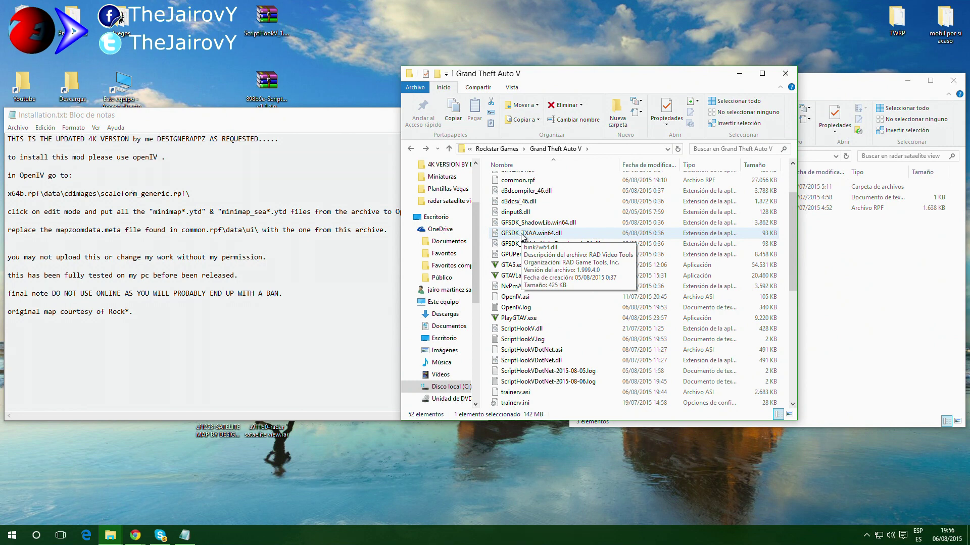
{"action": "scroll", "coordinate": [532, 254], "scroll_direction": "up", "scroll_amount": 2}
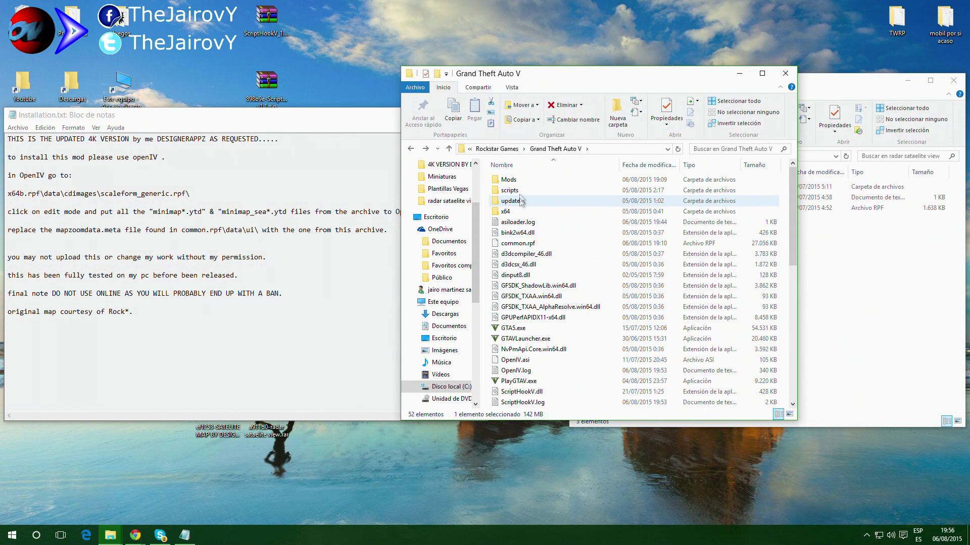
Open the Mods folder and launch OpenIV as administrator for the Windows version of Grand Theft Auto V
{"action": "double_click", "coordinate": [522, 183]}
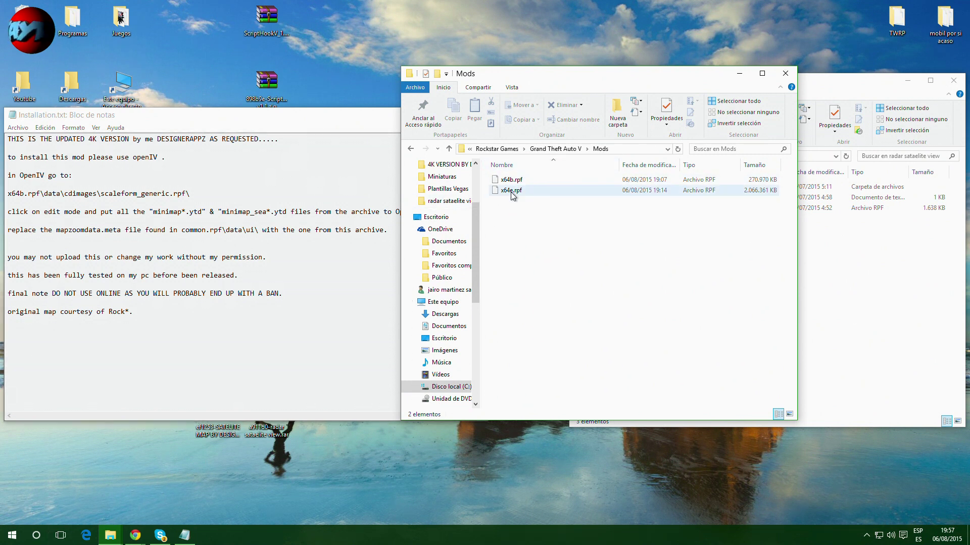
{"action": "mouse_move", "coordinate": [530, 242]}
{"action": "left_mouse_down"}
{"action": "mouse_move", "coordinate": [507, 192]}
{"action": "mouse_move", "coordinate": [526, 240]}
{"action": "left_mouse_up"}
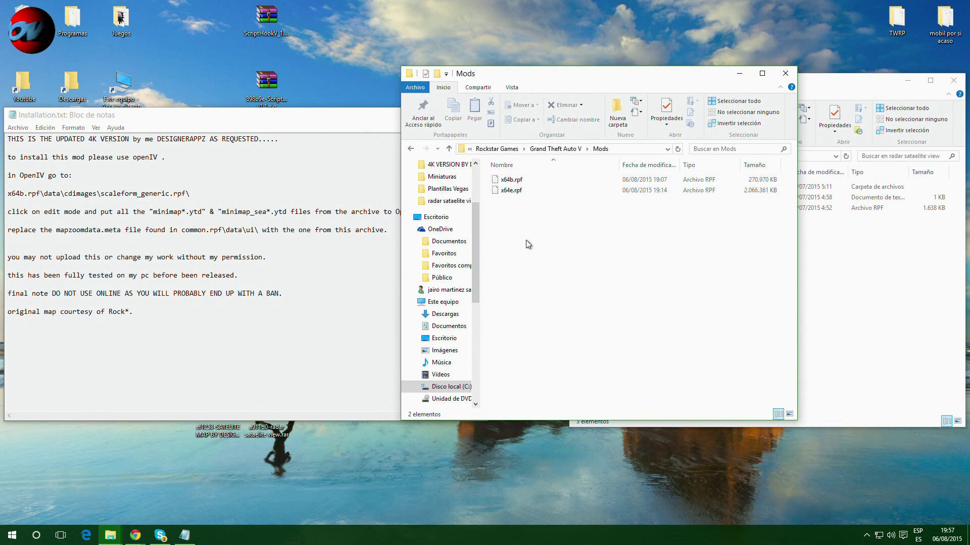
{"action": "left_click", "coordinate": [35, 535]}
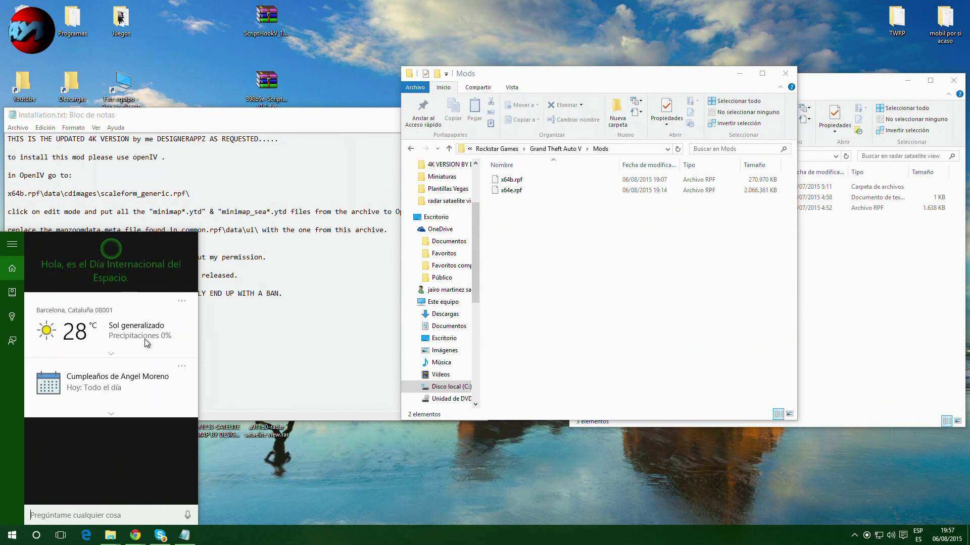
{"action": "type", "text": "open"}
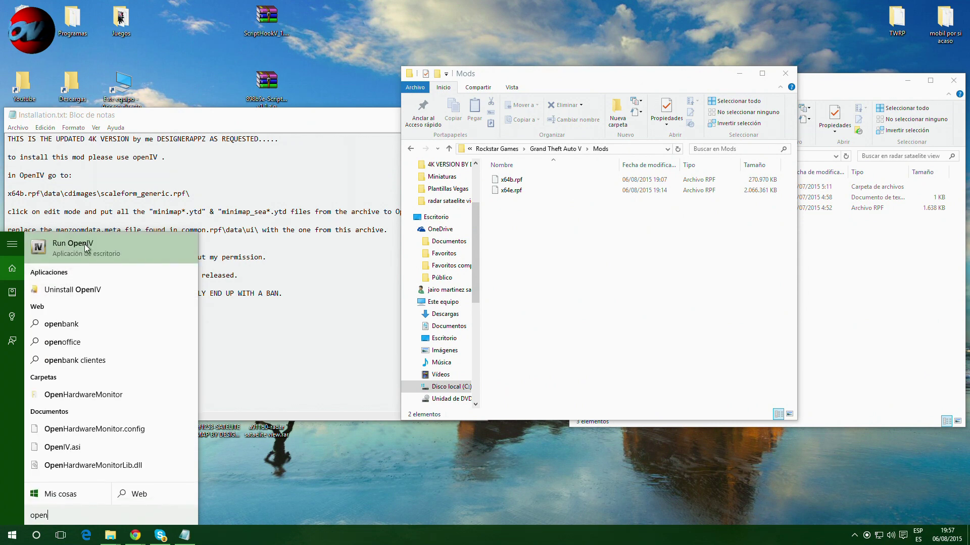
{"action": "right_click", "coordinate": [87, 248]}
{"action": "left_click", "coordinate": [123, 263]}
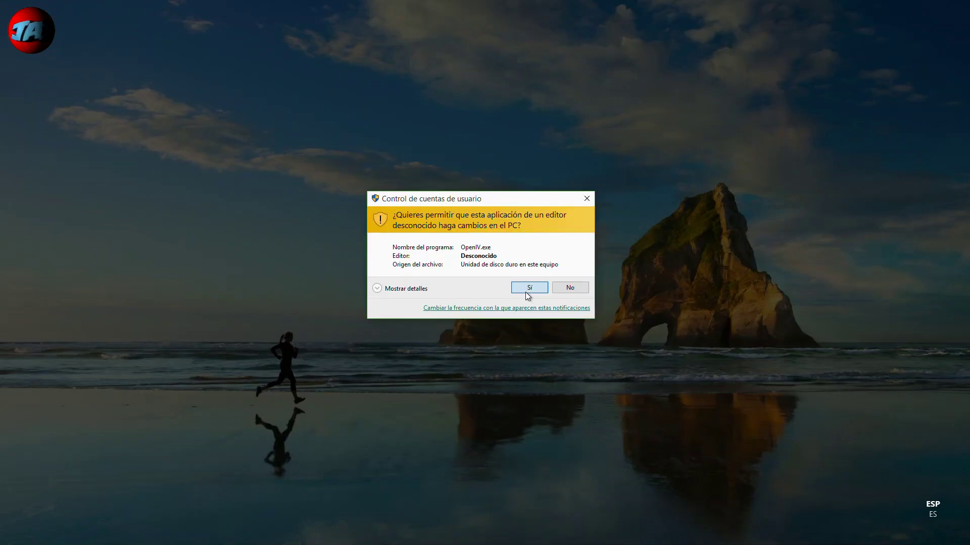
{"action": "left_click", "coordinate": [525, 291]}
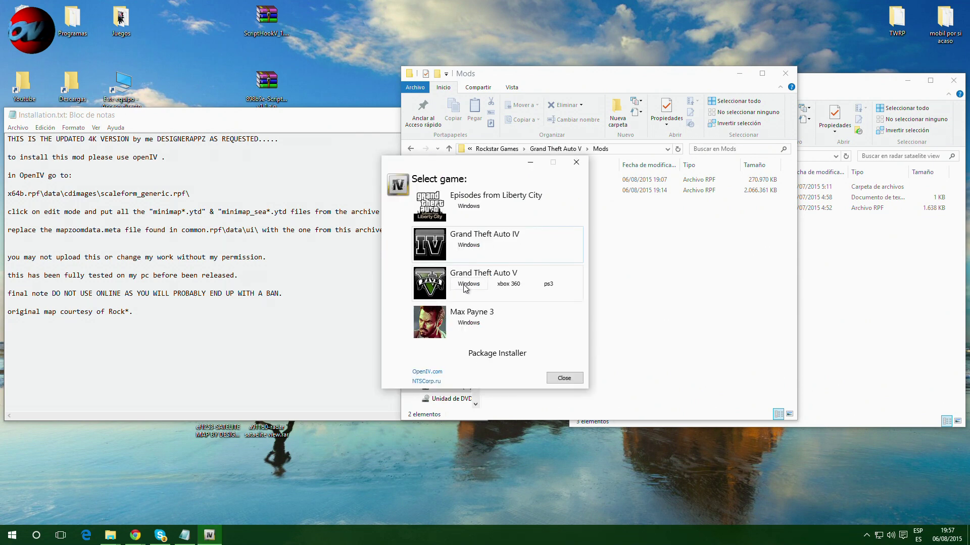
{"action": "left_click", "coordinate": [464, 283]}
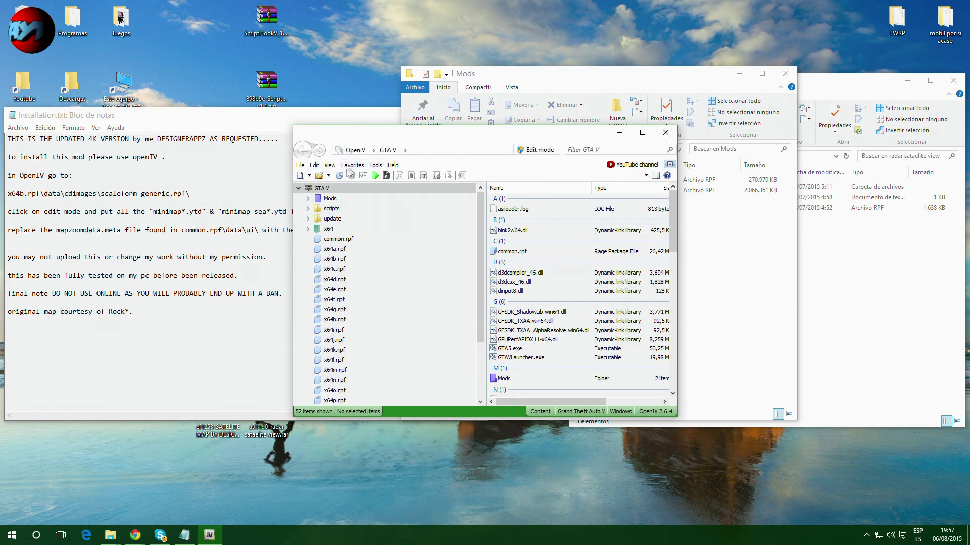
Open scaleform_generic.rpf inside the Mods copy of x64b.rpf, following the path data\cdimages
{"action": "double_click", "coordinate": [329, 198]}
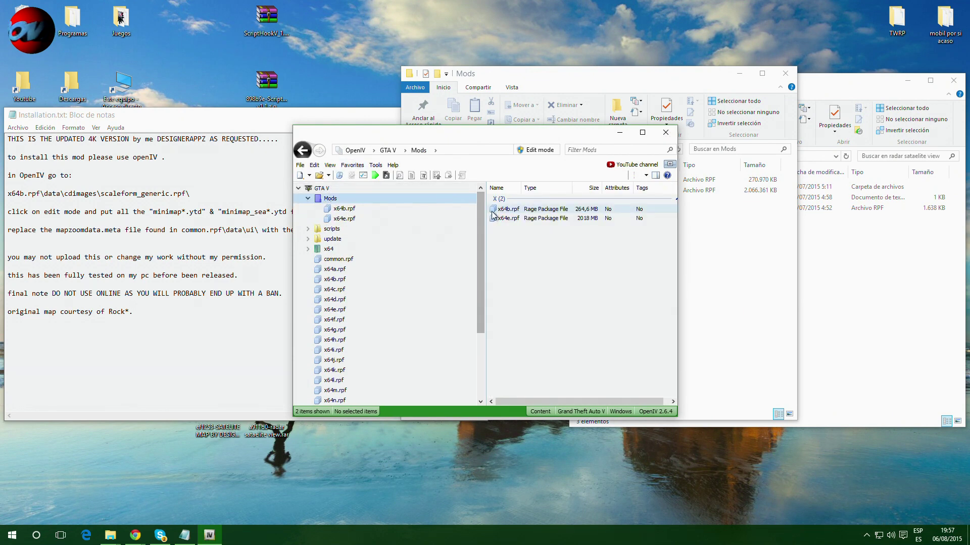
{"action": "double_click", "coordinate": [507, 209]}
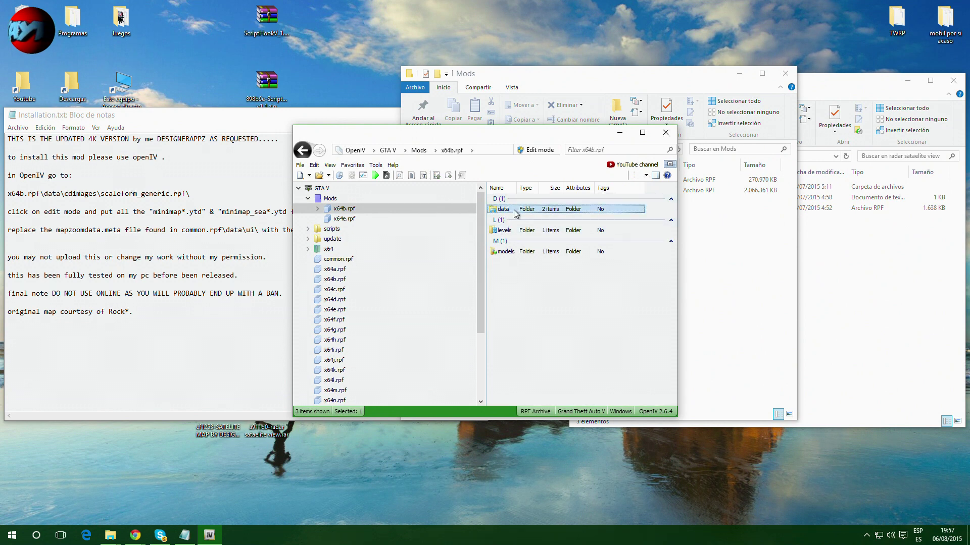
{"action": "double_click", "coordinate": [505, 211]}
{"action": "double_click", "coordinate": [509, 209]}
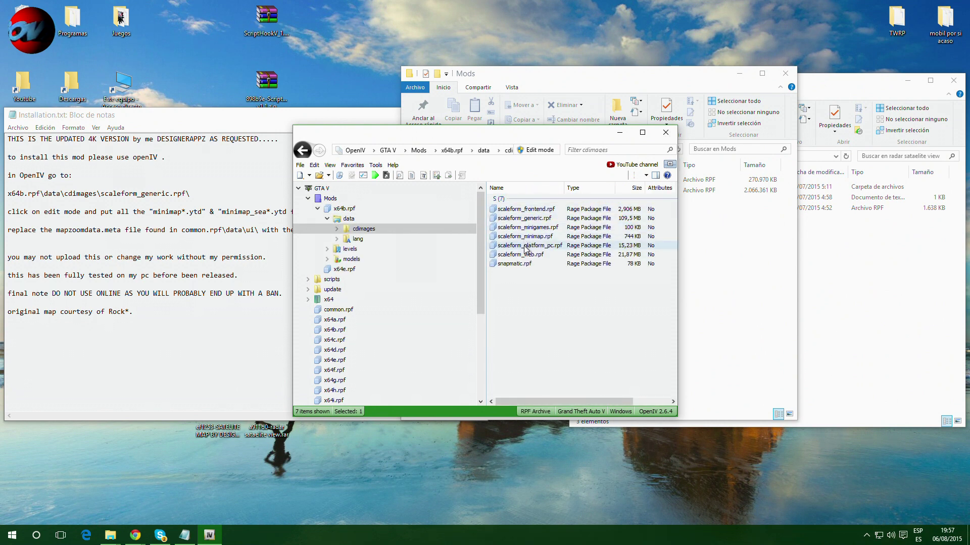
{"action": "double_click", "coordinate": [507, 219]}
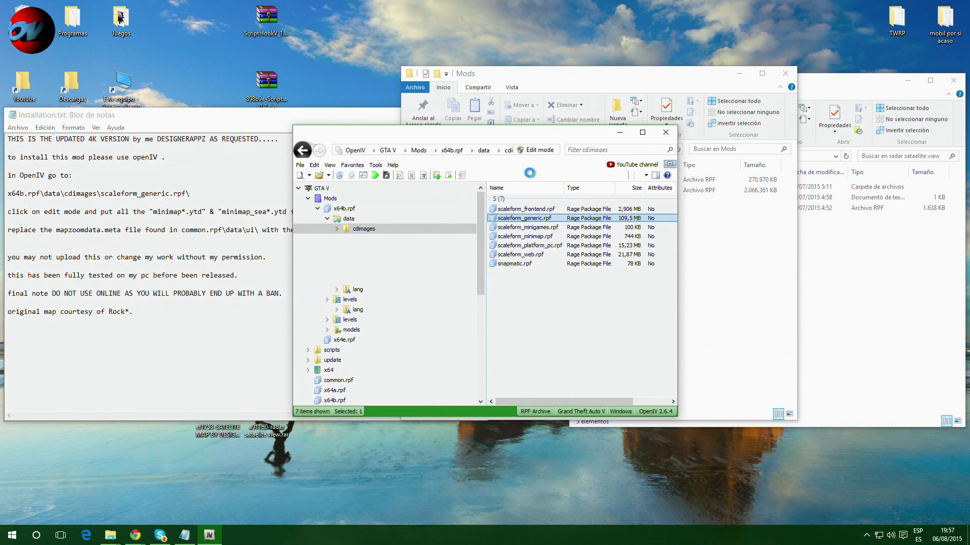
Shift the OpenIV window slightly and enable edit mode for scaleform_generic.rpf, agreeing to automatic saving of changes
{"action": "left_click_drag", "start_coordinate": [572, 131], "coordinate": [567, 155]}
{"action": "left_click", "coordinate": [545, 177]}
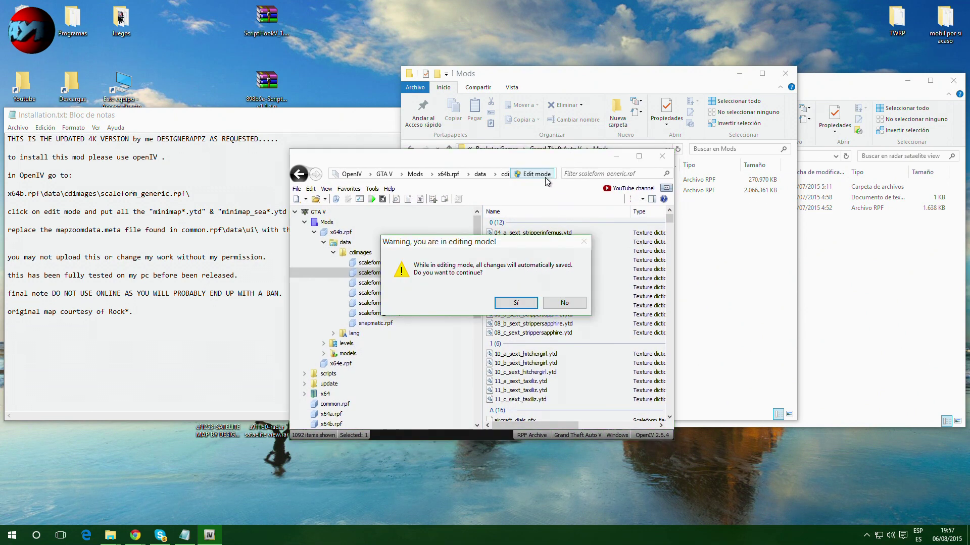
{"action": "left_click", "coordinate": [522, 305]}
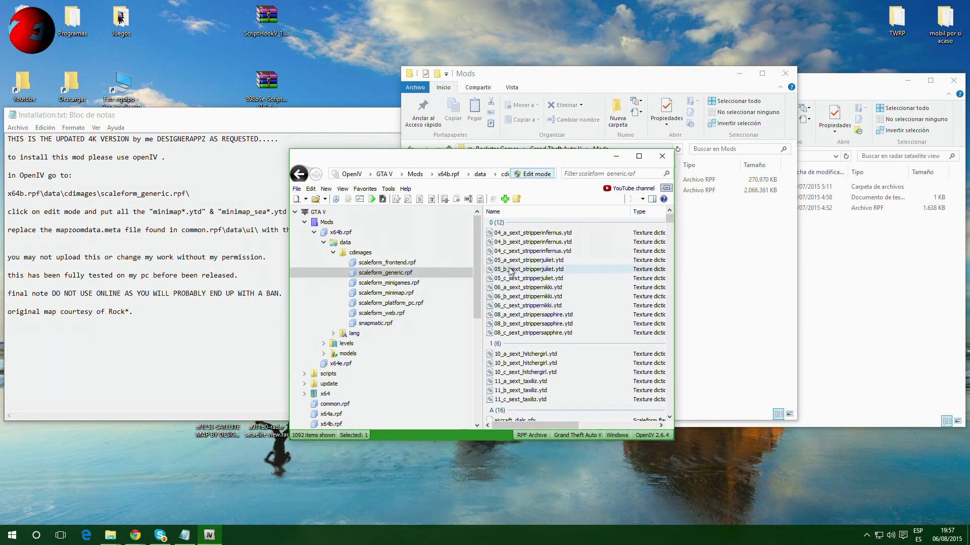
Add all the minimap and minimap_sea .ytd files from the desktop's 4K VERSION BY DESIGNERAPPZ folder to scaleform_generic.rpf
{"action": "left_click", "coordinate": [504, 199]}
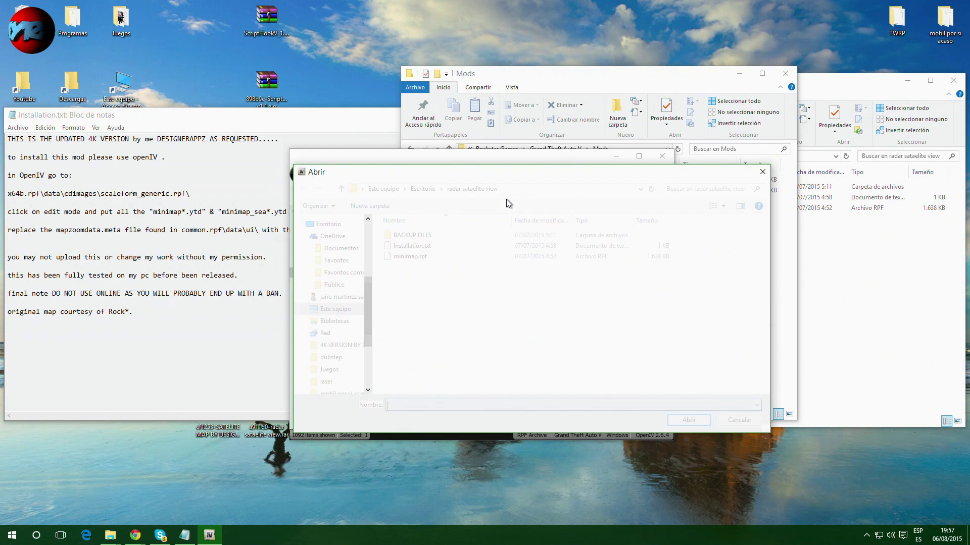
{"action": "left_click", "coordinate": [427, 192]}
{"action": "double_click", "coordinate": [428, 236]}
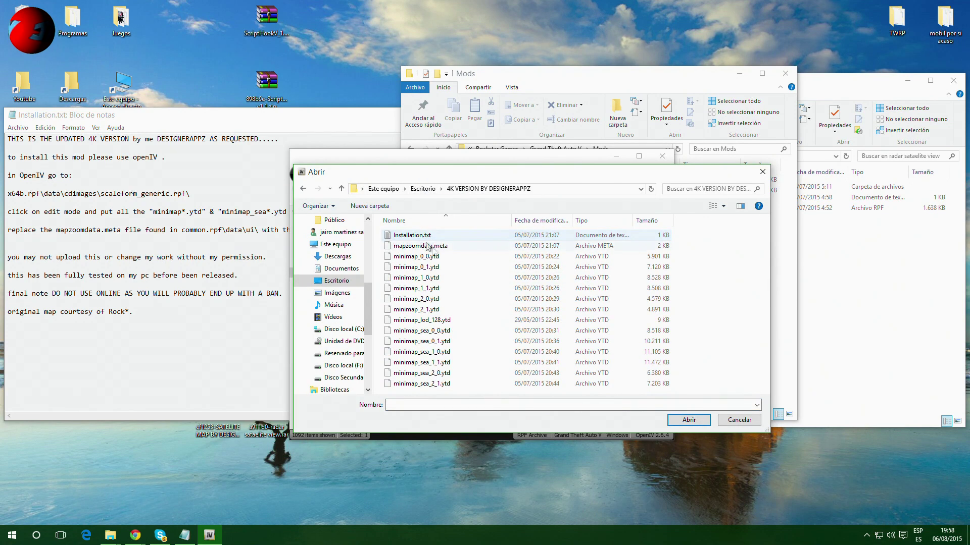
{"action": "left_click_drag", "start_coordinate": [686, 388], "coordinate": [438, 256]}
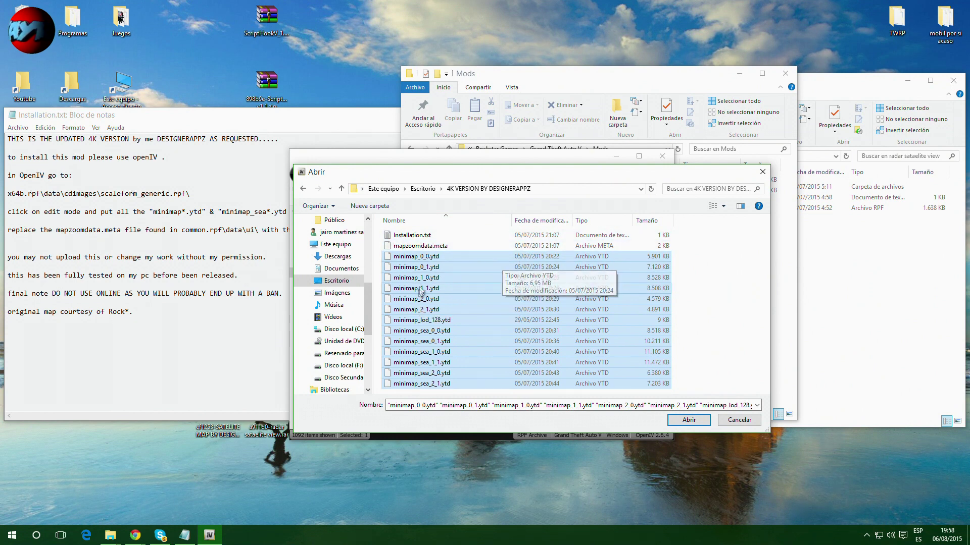
{"action": "left_click", "coordinate": [688, 420]}
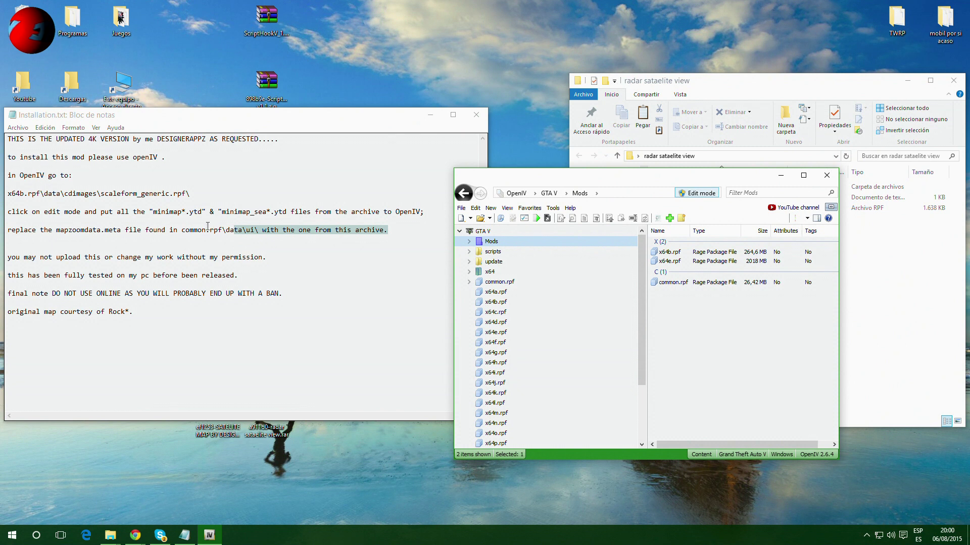
Expand the Mods folder in OpenIV, collapse its x64b.rpf branch, and open the common.rpf inside Mods
{"action": "left_click", "coordinate": [470, 242]}
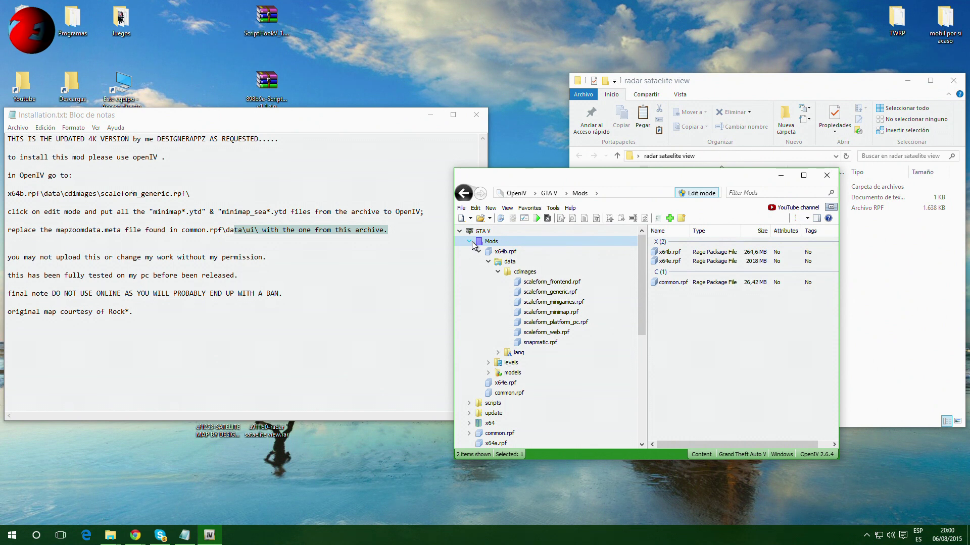
{"action": "left_click", "coordinate": [479, 252]}
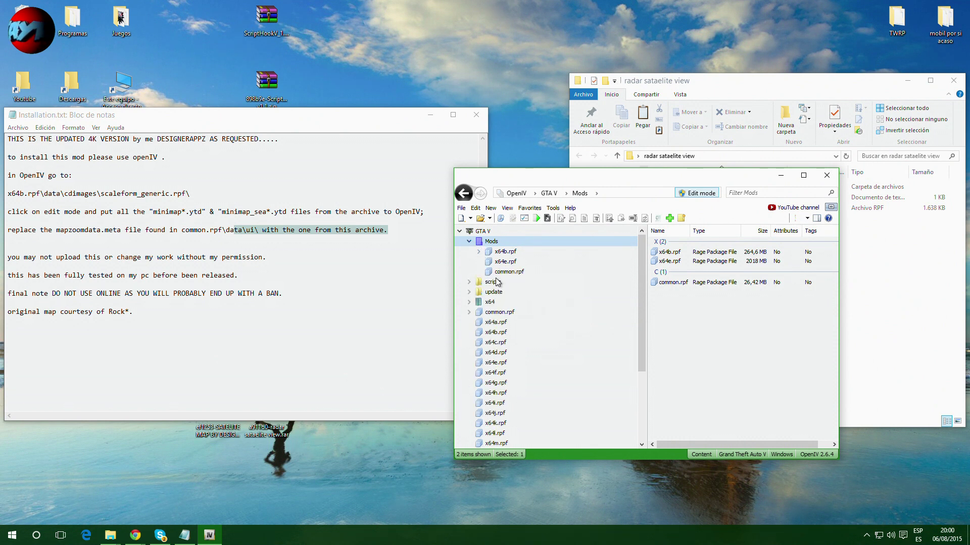
{"action": "left_click", "coordinate": [501, 273]}
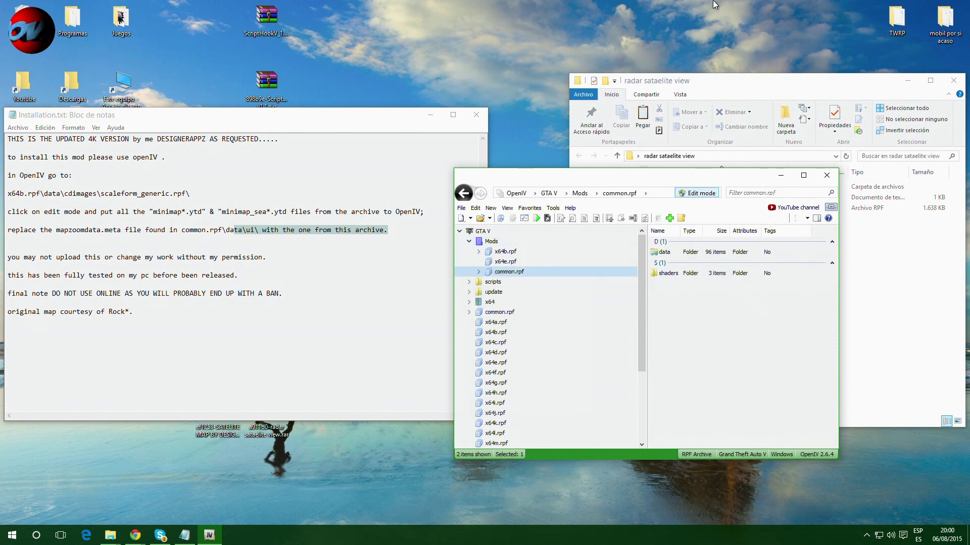
Switch to File Explorer to locate the original common.rpf in the Grand Theft Auto V folder, check Mods, and close the window
{"action": "mouse_move", "coordinate": [110, 535]}
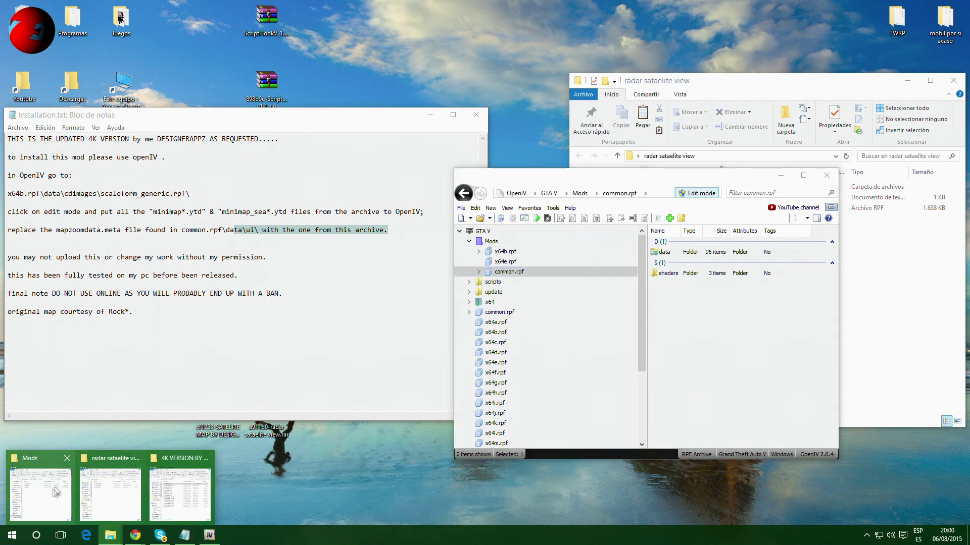
{"action": "left_click", "coordinate": [58, 492]}
{"action": "left_click", "coordinate": [410, 149]}
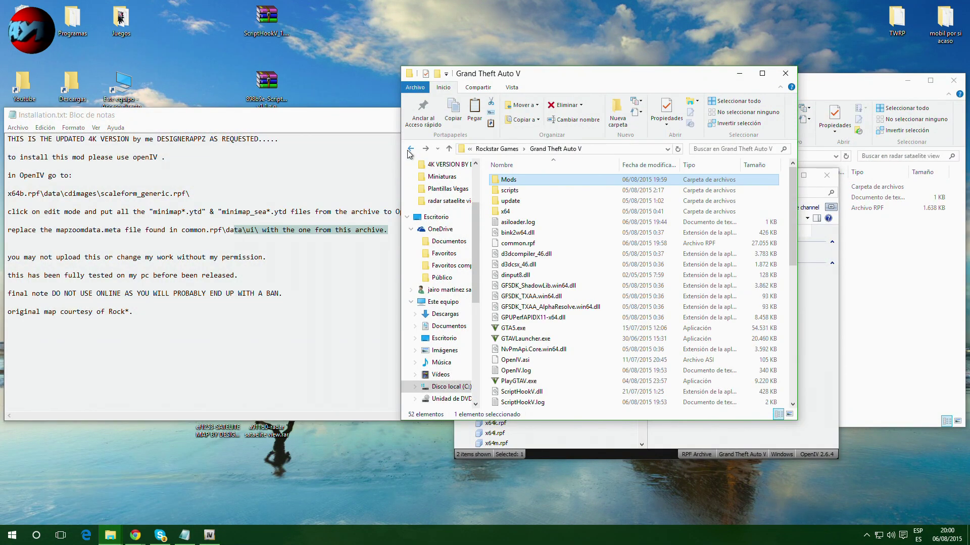
{"action": "left_click", "coordinate": [516, 245]}
{"action": "double_click", "coordinate": [508, 180]}
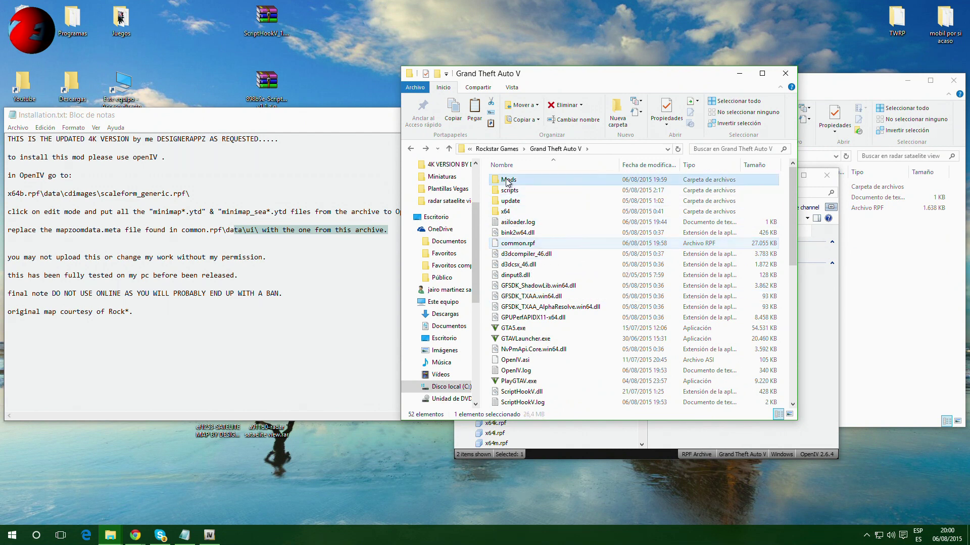
{"action": "left_click", "coordinate": [785, 74]}
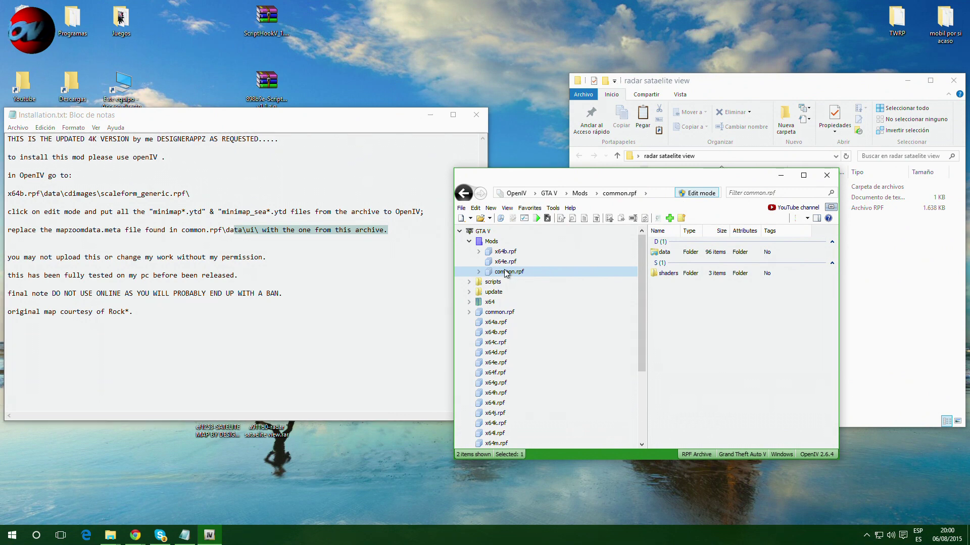